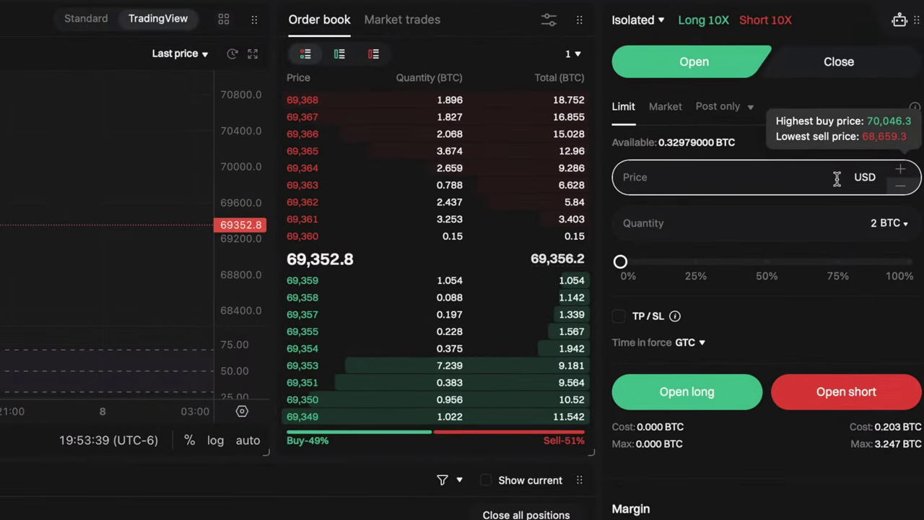
Step: Set the BTCUSD limit order's price to 68669.8 USD and enable take-profit and stop-loss for the order
left_click(837, 179)
type("68660.8")
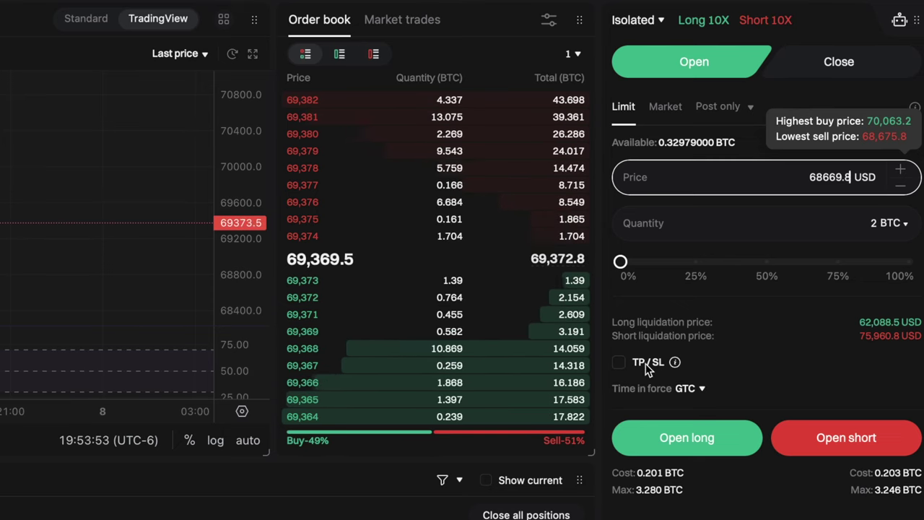
left_click(620, 363)
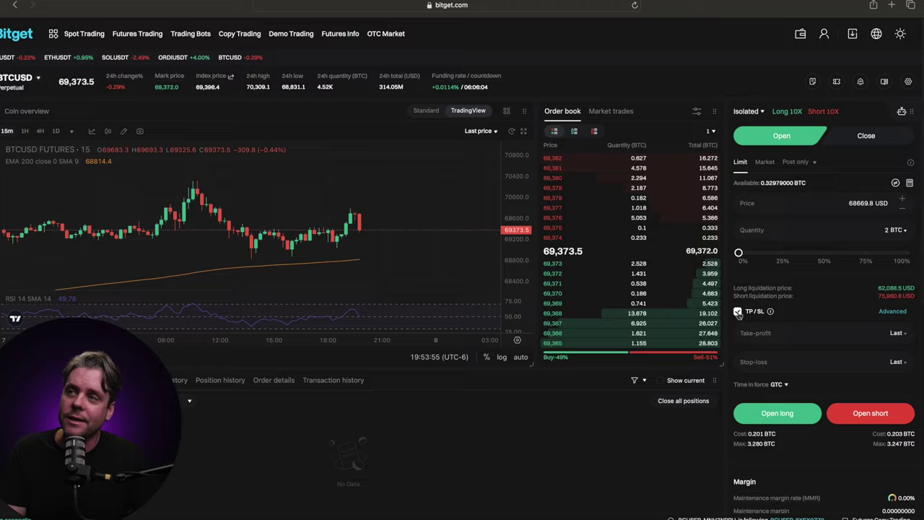
Step: Look up the take-profit price in the Discord buy signal and set the order's take-profit on Bitget to 70043.2
key("ctrl+Right")
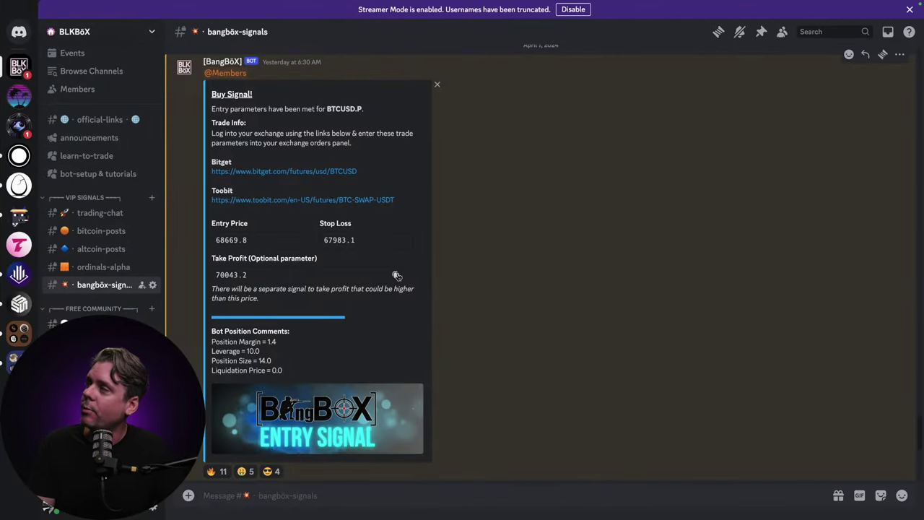
key("ctrl+Left")
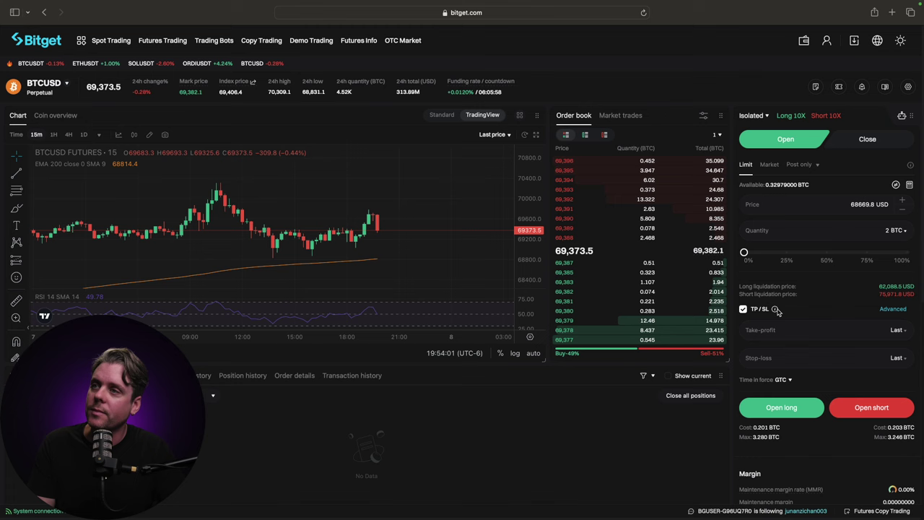
left_click(874, 330)
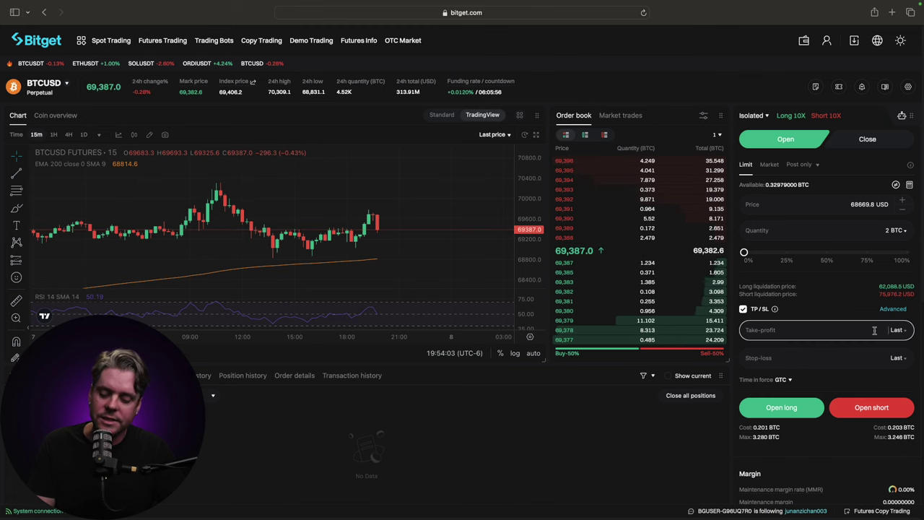
type("70043.2")
Step: Check the stop-loss price in the Discord buy signal and set the order's stop-loss on Bitget to 67983.1
key("ctrl+Right")
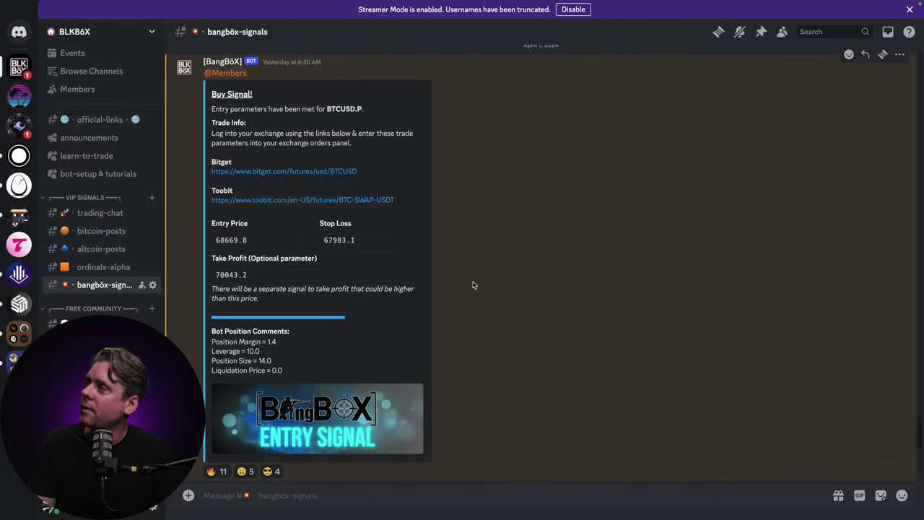
key("ctrl+Left")
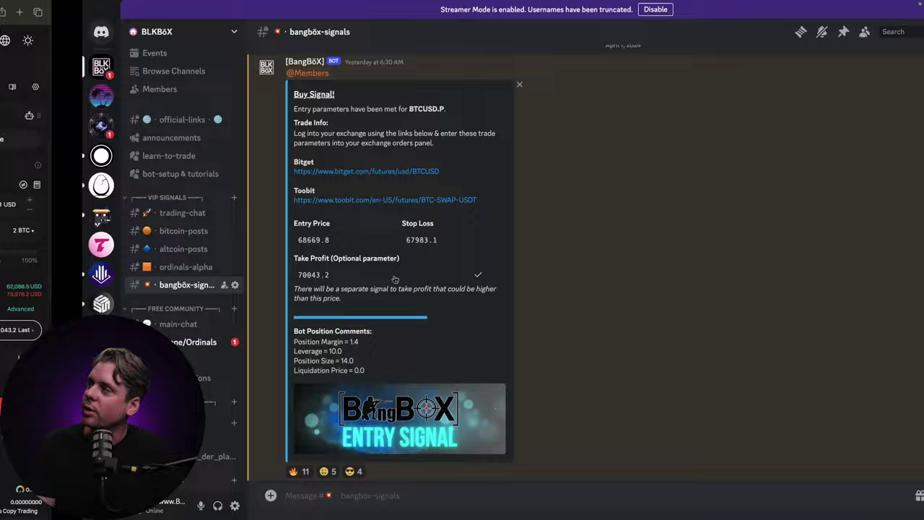
left_click(871, 361)
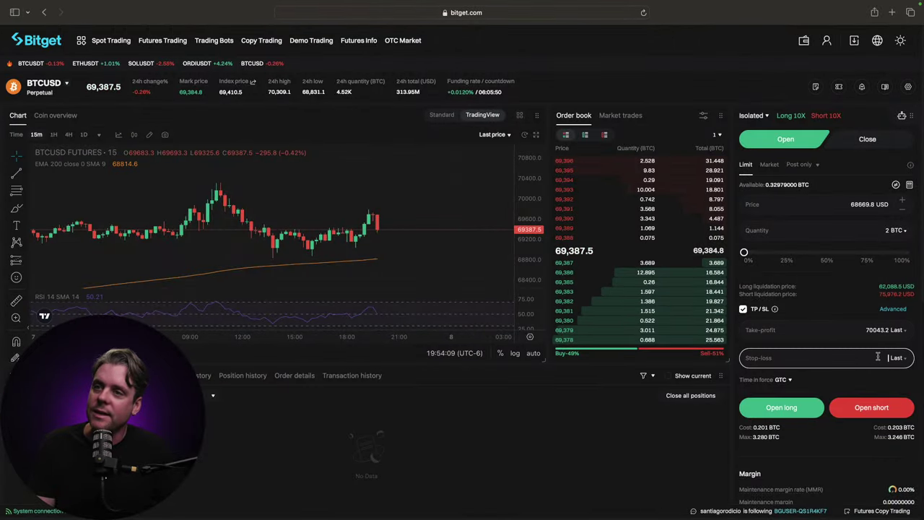
type("67983.1")
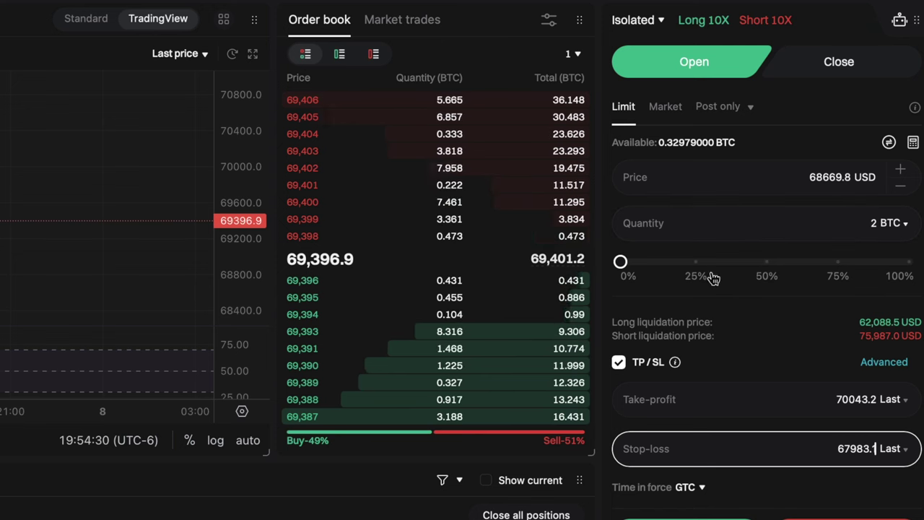
mouse_move(621, 261)
left_mouse_down()
mouse_move(912, 262)
mouse_move(622, 262)
left_mouse_up()
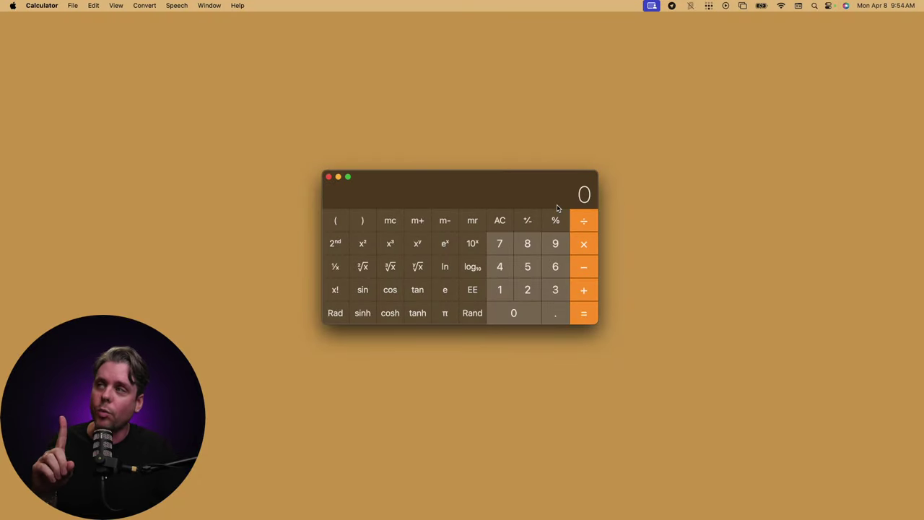
Step: In Calculator, work out the position size by multiplying the account amount by 0.02 and dividing the result by 0.01
left_click(502, 291)
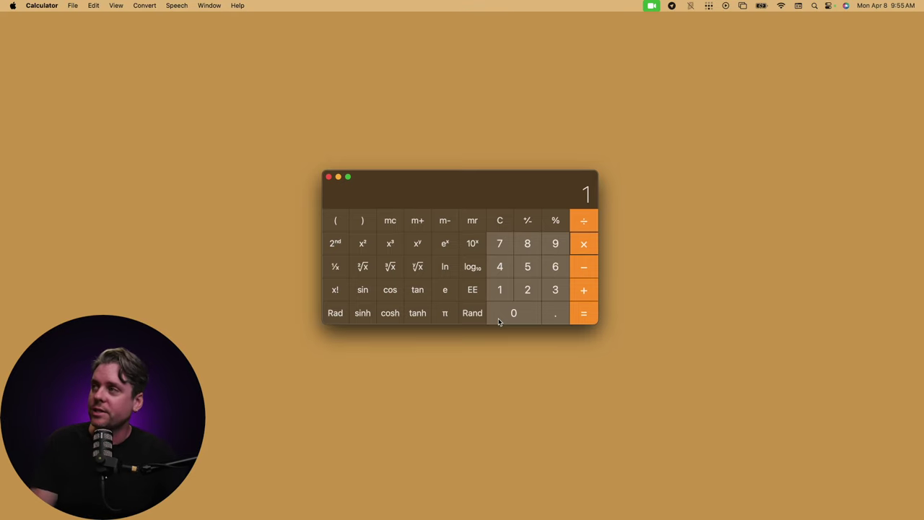
left_click(527, 317)
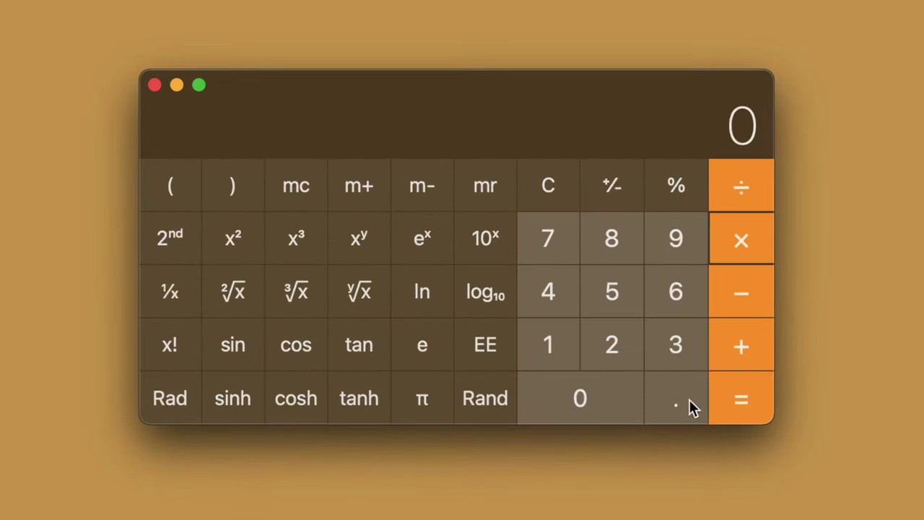
left_click(689, 399)
left_click(571, 398)
left_click(611, 348)
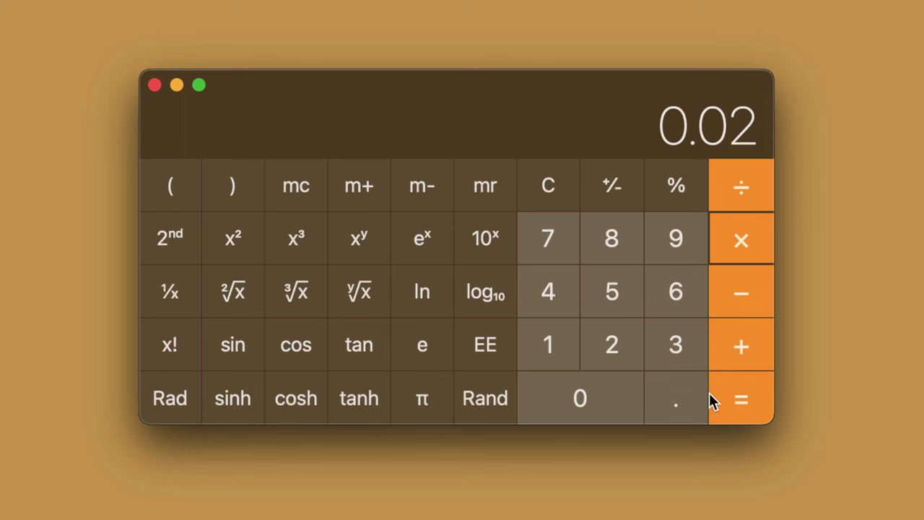
left_click(740, 399)
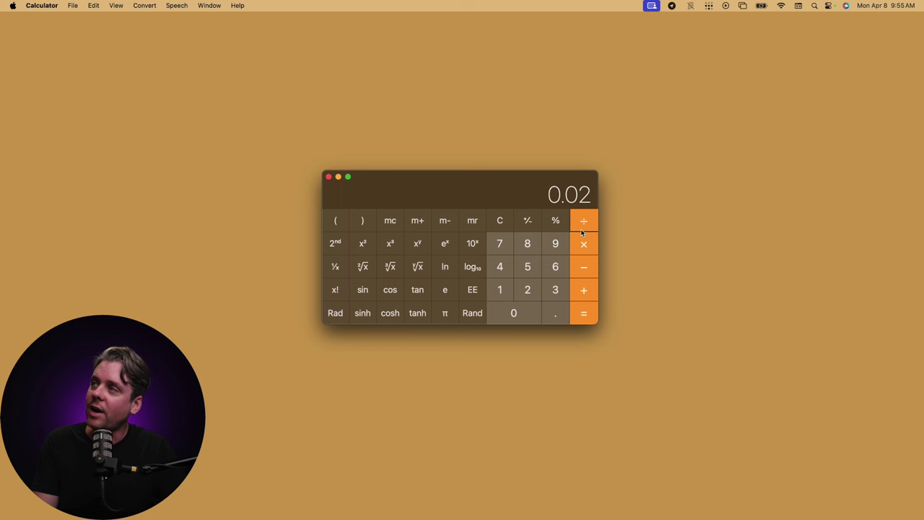
left_click(514, 313)
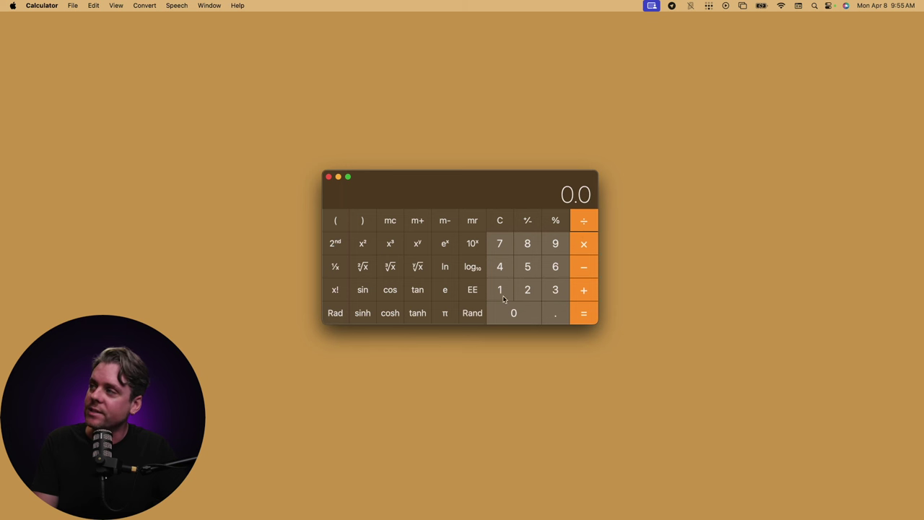
left_click(588, 317)
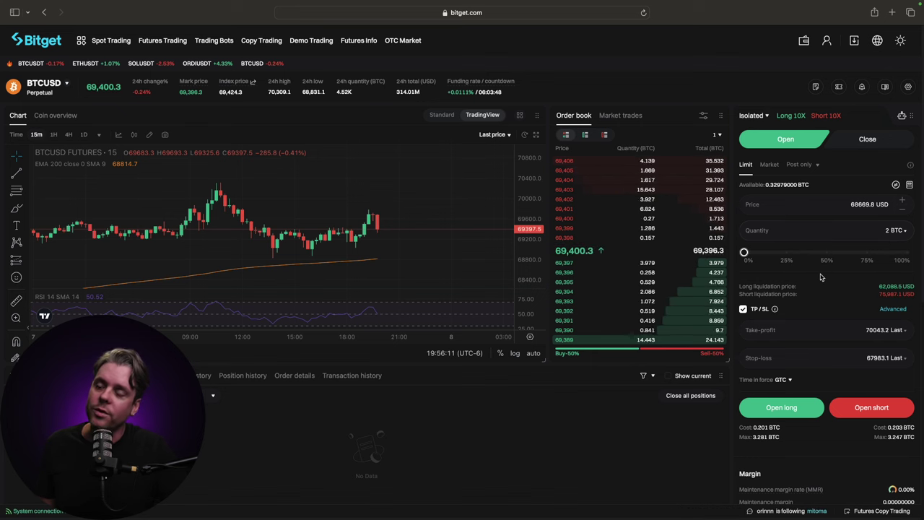
Step: On Bitget, submit the BTCUSD limit order as a long
left_click(784, 408)
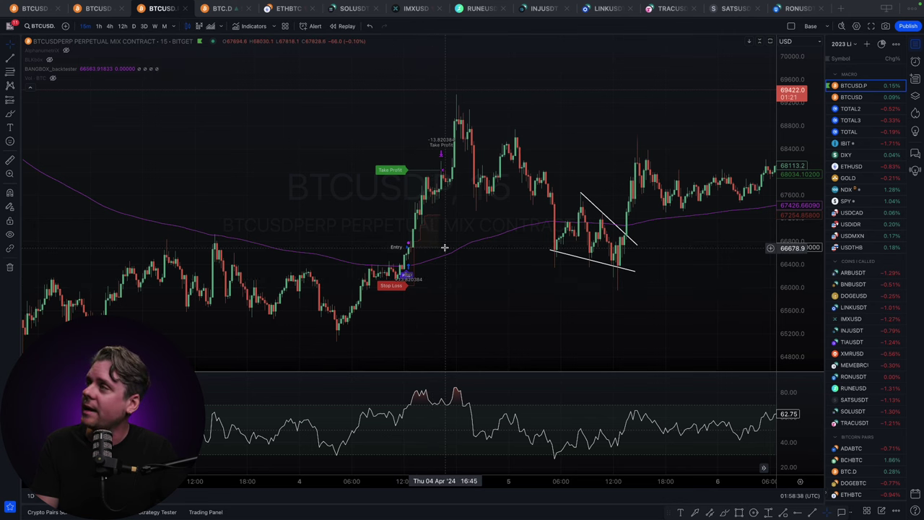
Step: On the TradingView BTCUSD.P chart, measure the 4 April trade from entry to take profit and the 30 March trade from entry to its trailing stop
left_click(444, 246, "shift")
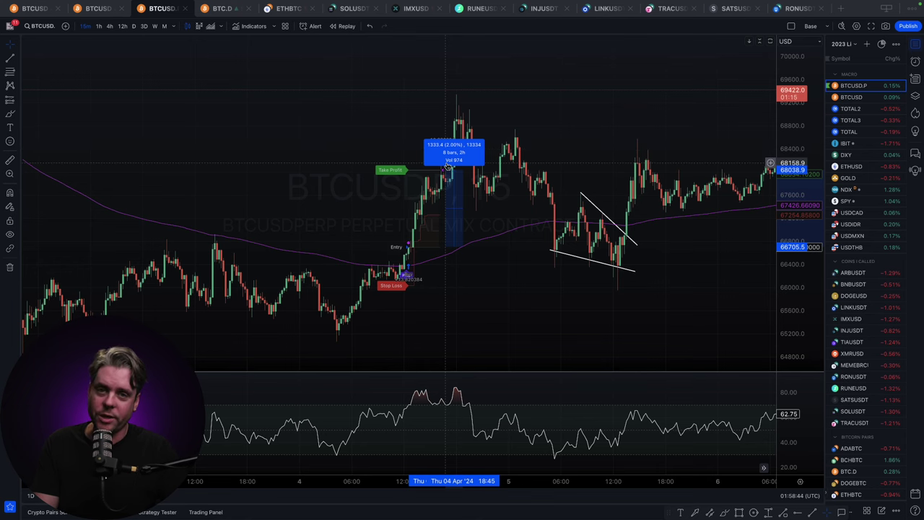
left_click(400, 159)
scroll(315, 232, "left", 10)
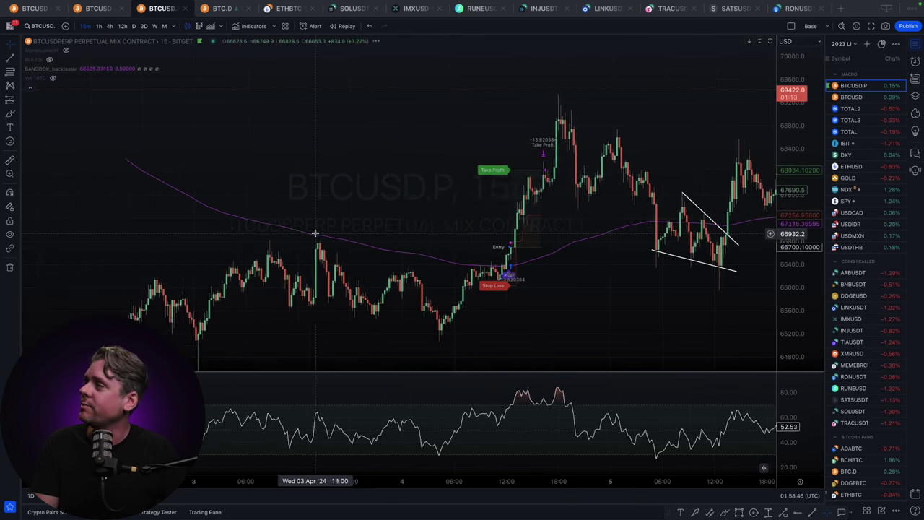
scroll(315, 232, "left", 15)
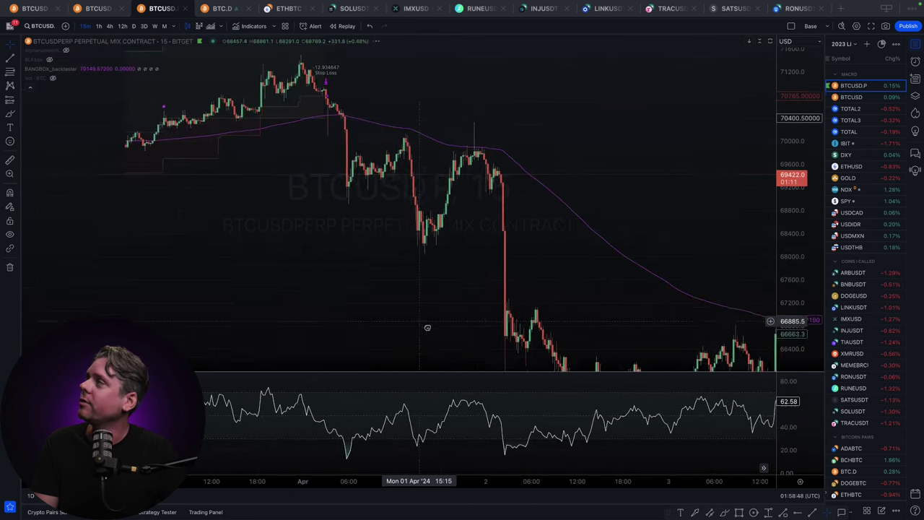
scroll(252, 260, "left", 3)
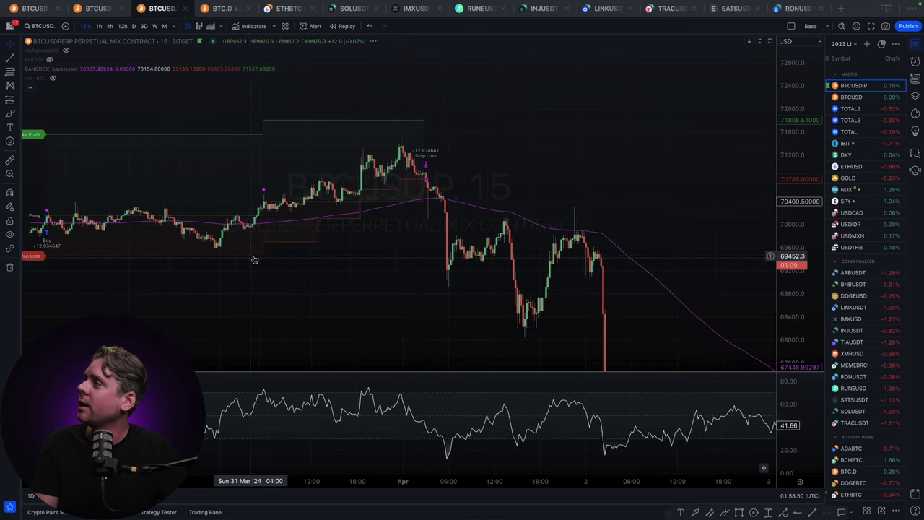
left_click(448, 200, "shift")
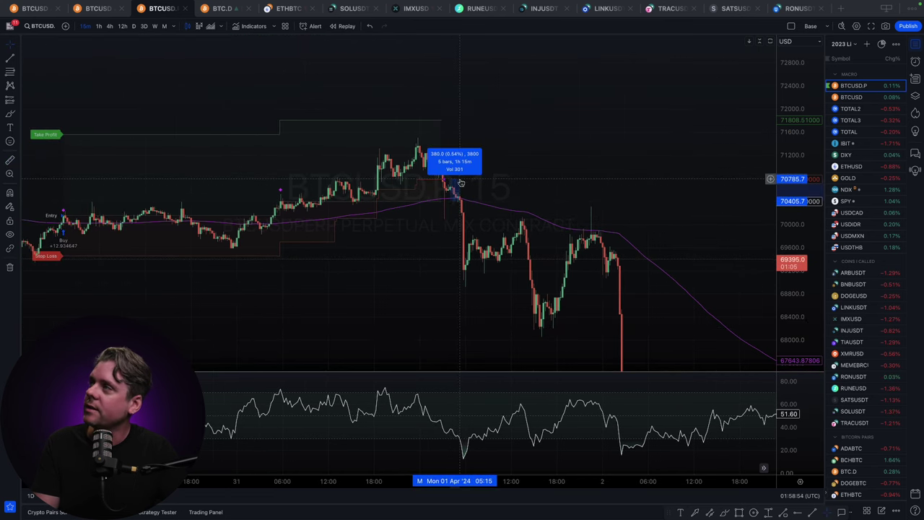
Step: Measure the price moves from entry to trailing stop on the 28 March and 23 March backtested trades
scroll(383, 296, "left", 20)
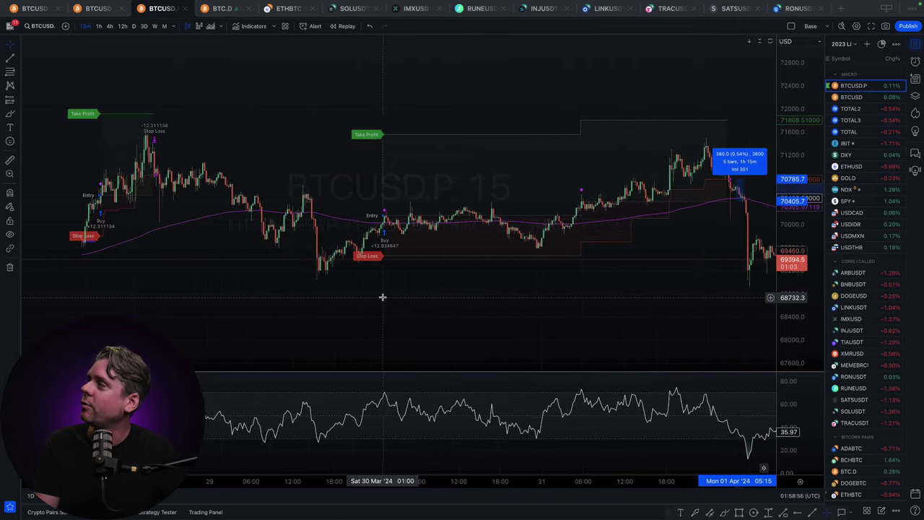
scroll(383, 296, "left", 5)
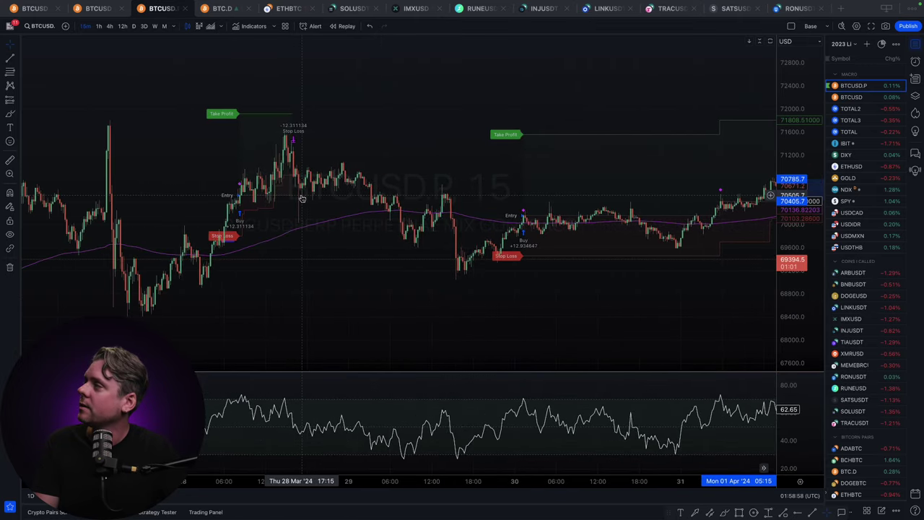
left_click(302, 198, "shift")
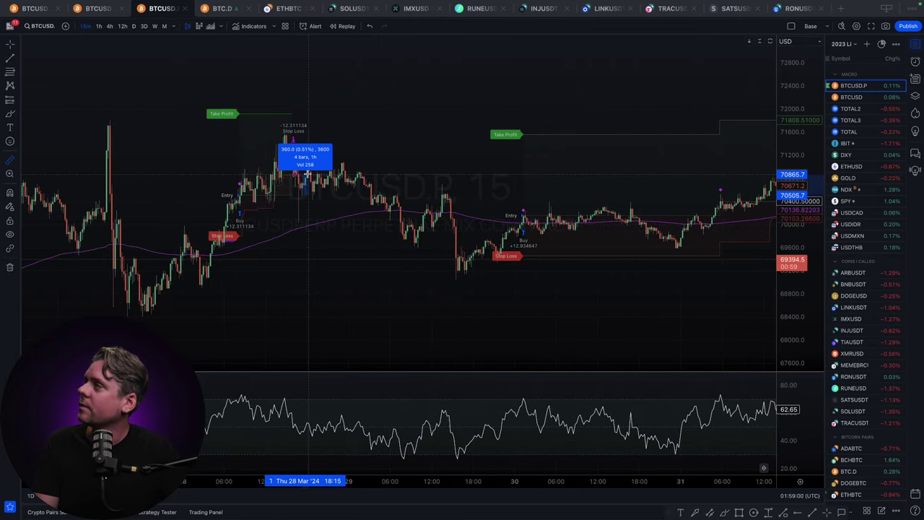
scroll(300, 265, "left", 20)
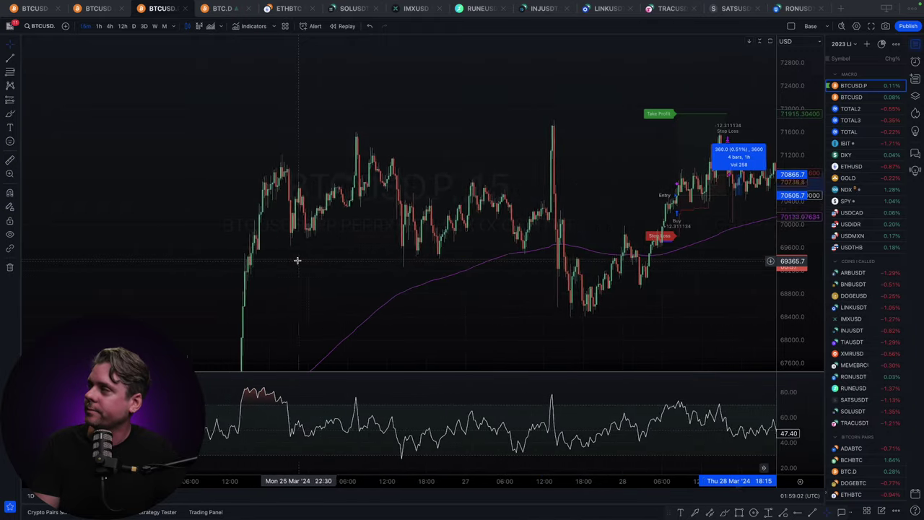
scroll(244, 282, "left", 8)
scroll(250, 254, "left", 8)
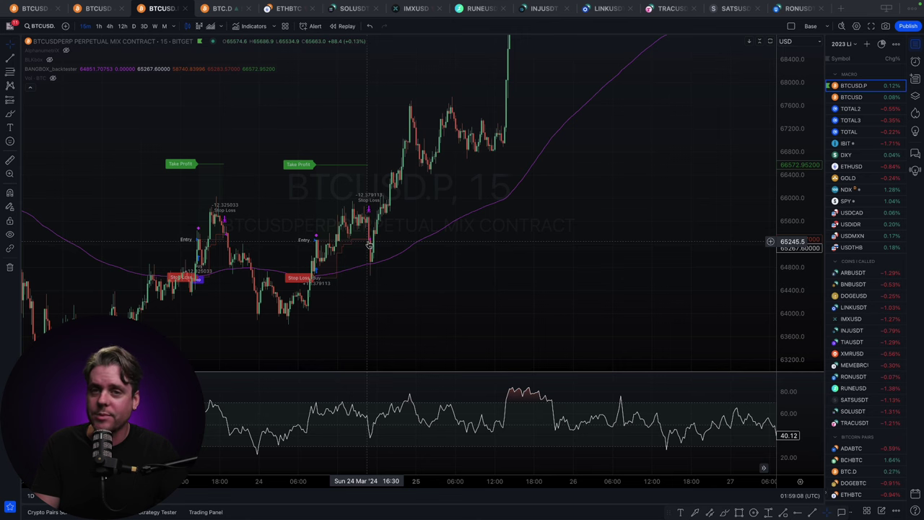
scroll(385, 276, "left", 8)
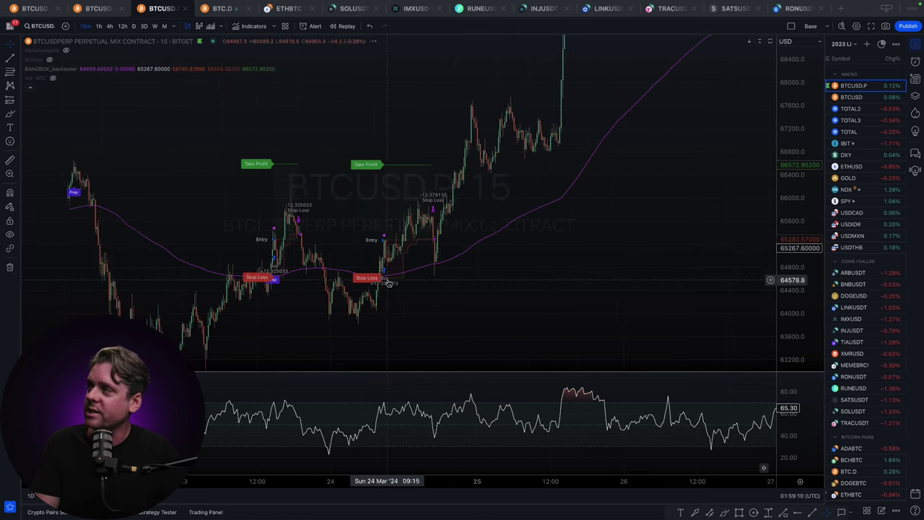
left_click(351, 234, "shift")
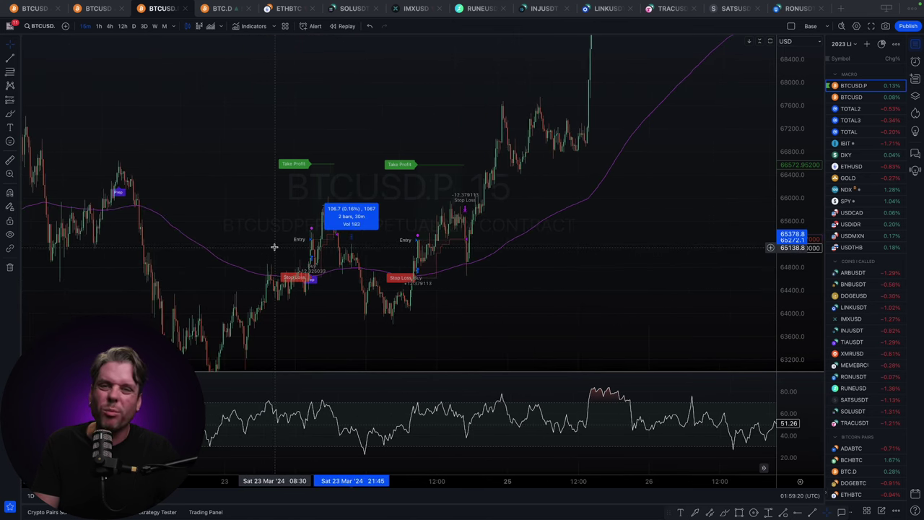
left_click(274, 247)
Step: Measure the 20 March backtested trade's price move from entry to take profit
left_click_drag(278, 247, 289, 246)
scroll(288, 245, "left", 10)
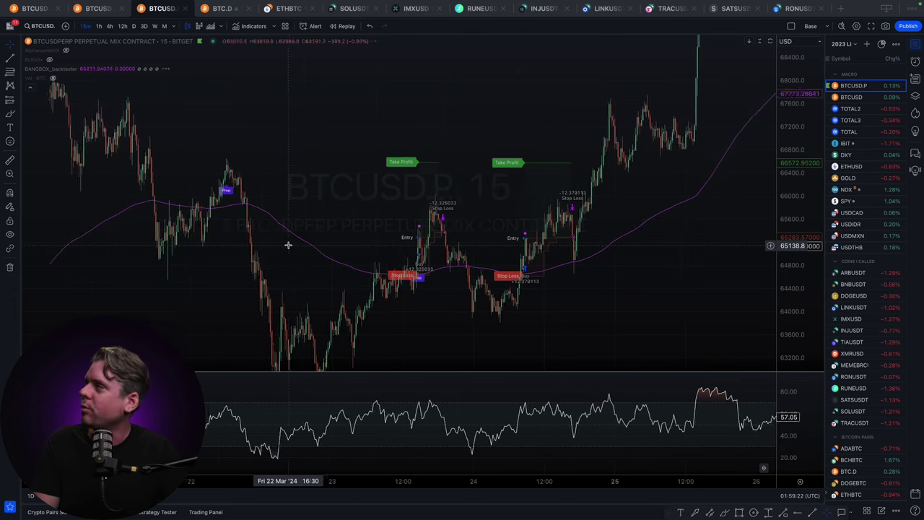
left_click(289, 193, "shift")
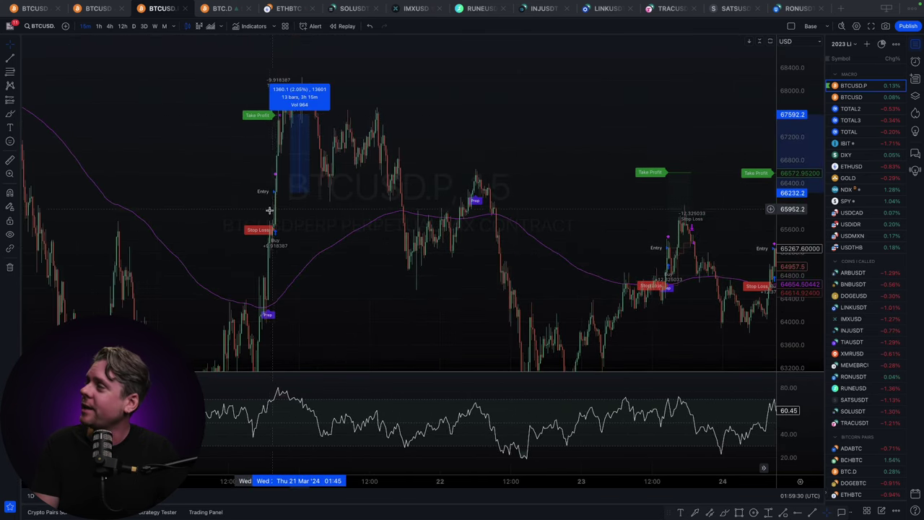
Step: Measure the price moves from entry to trailing stop on the 13 March and 11 March trades
scroll(269, 210, "left", 15)
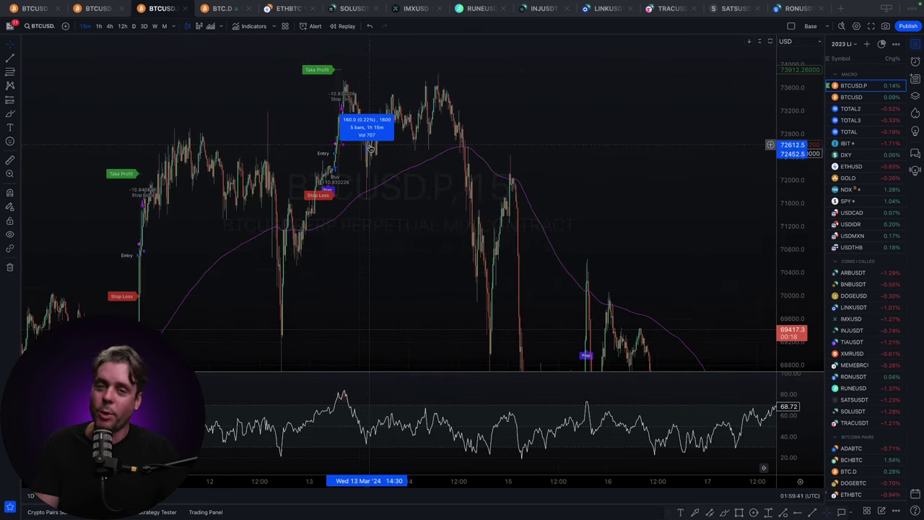
scroll(346, 145, "left", 5)
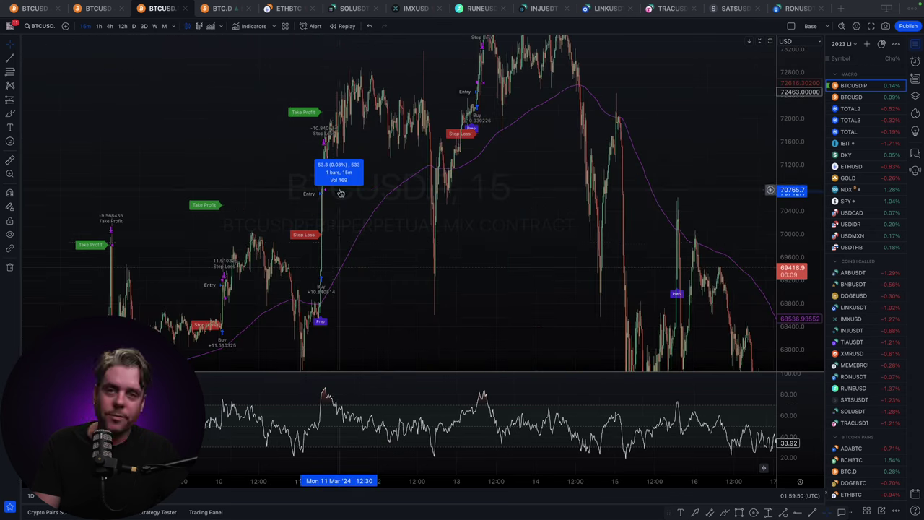
left_click(312, 255)
Step: Measure the 8 March trade from entry to take profit, plus the drop from take profit to the following low
scroll(209, 233, "left", 3)
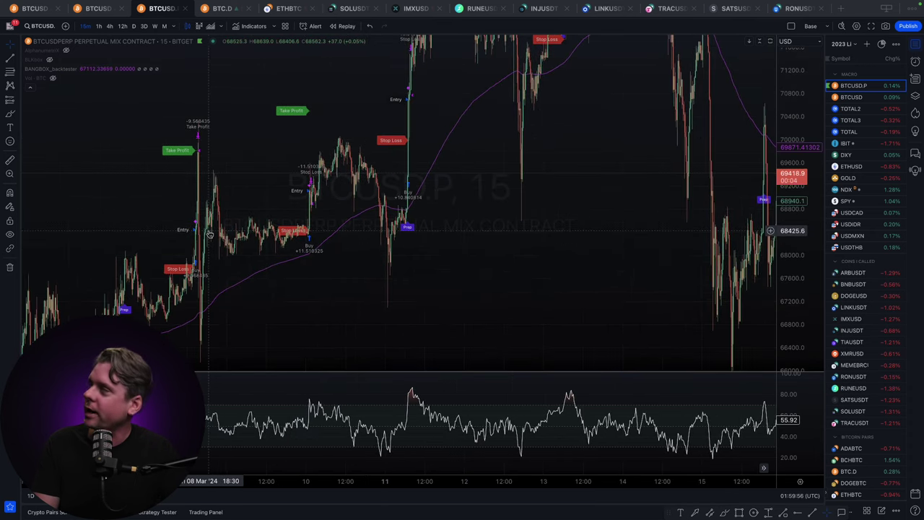
left_click(209, 232, "shift")
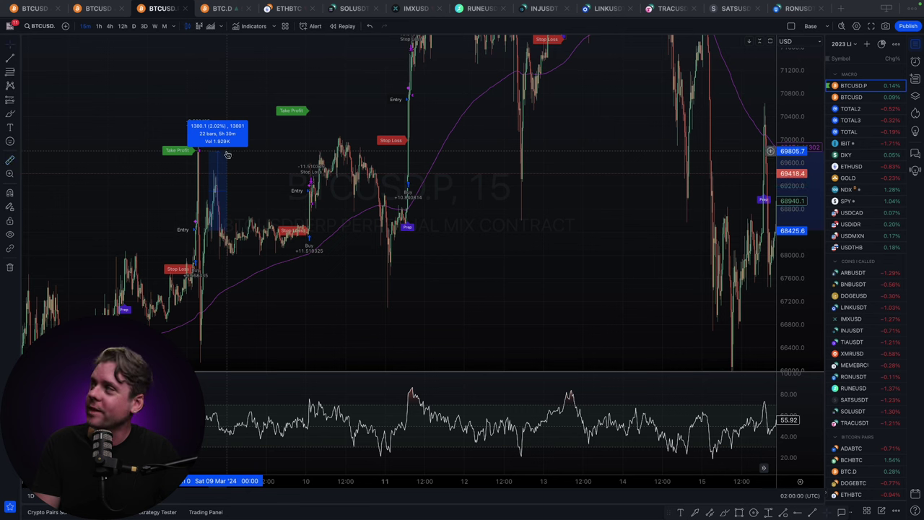
left_click(221, 140)
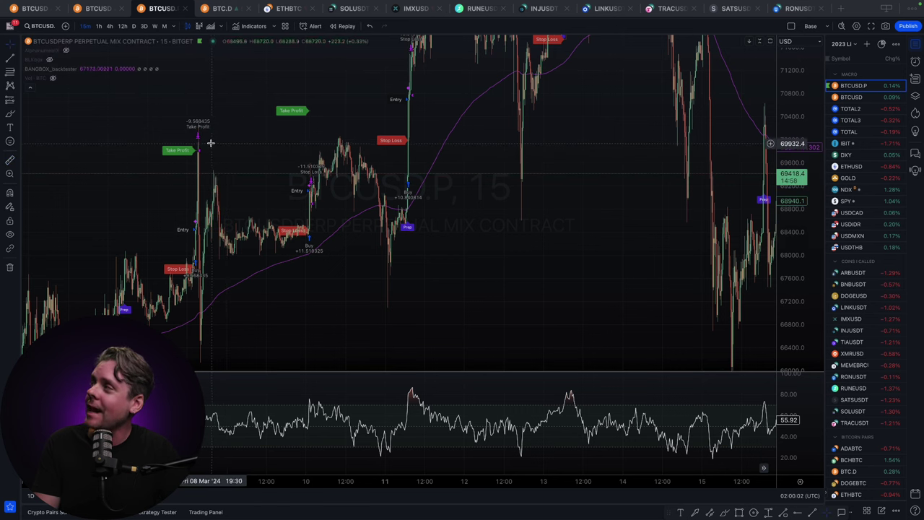
left_click(206, 149, "shift")
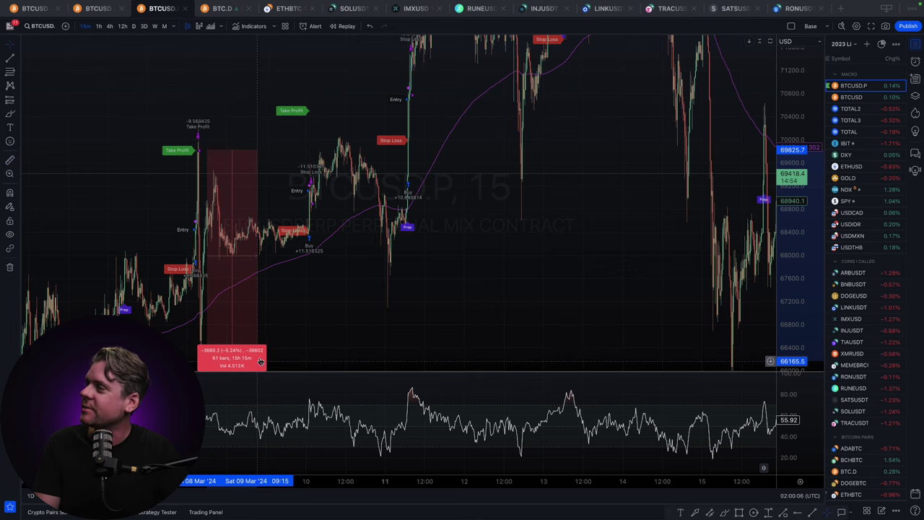
left_click(304, 324)
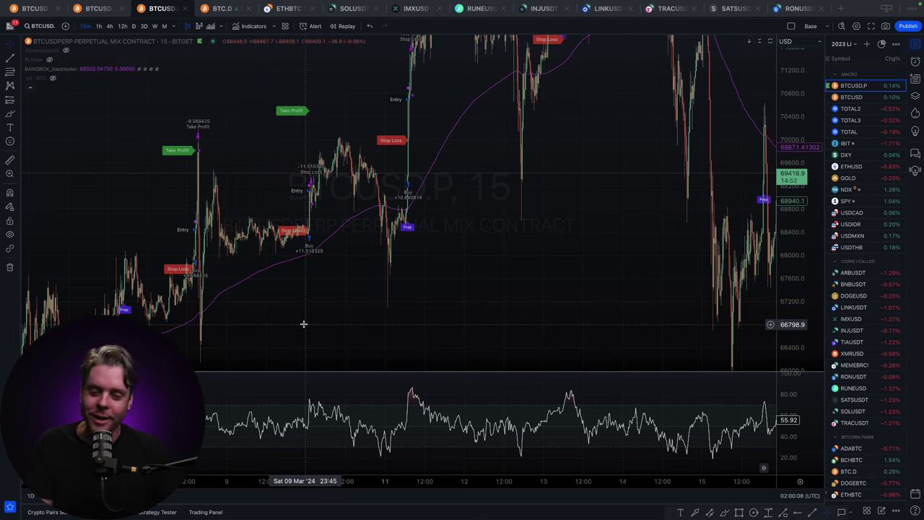